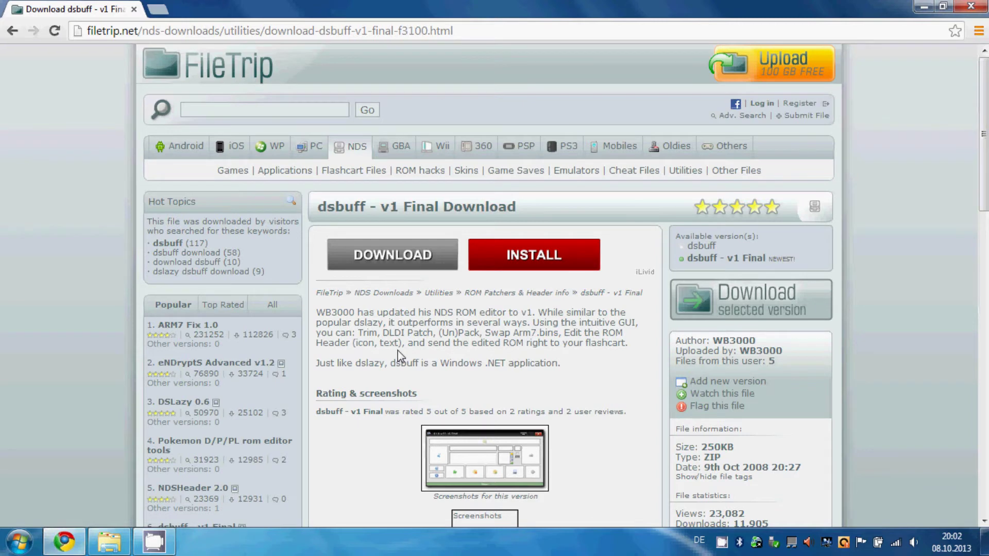
# Download the dsbuff v1 Final ZIP with the manual download option and close the download overlay.
pyautogui.click(773, 293)
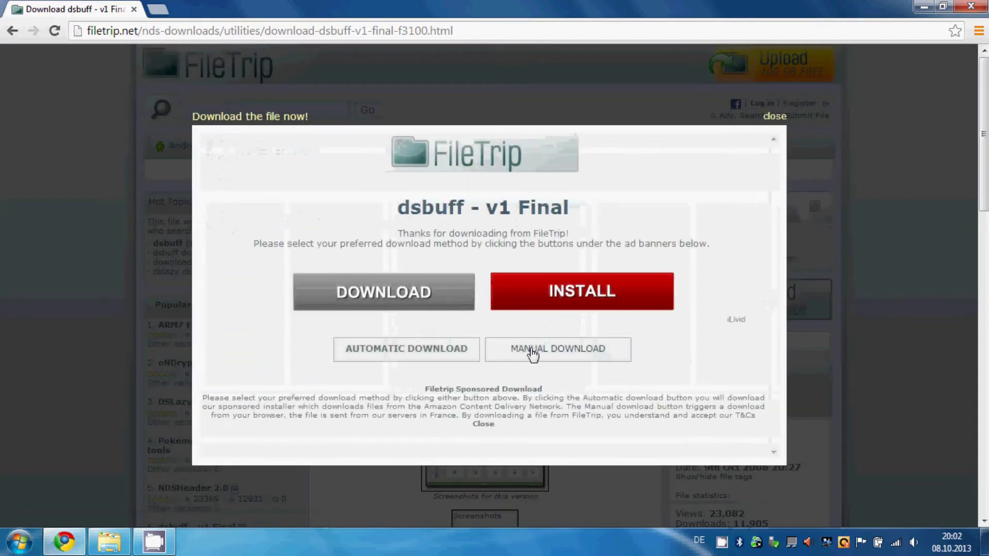
pyautogui.click(566, 351)
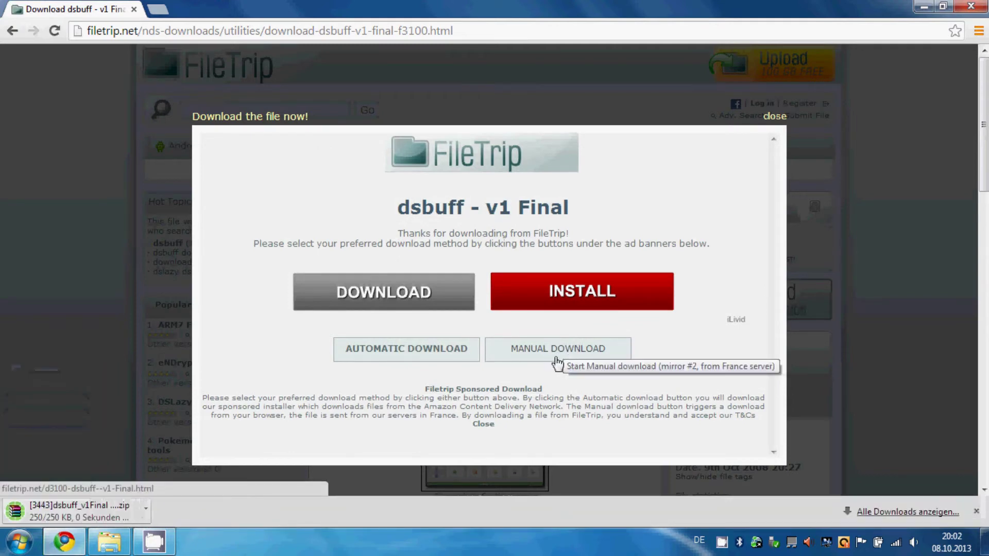
pyautogui.click(770, 116)
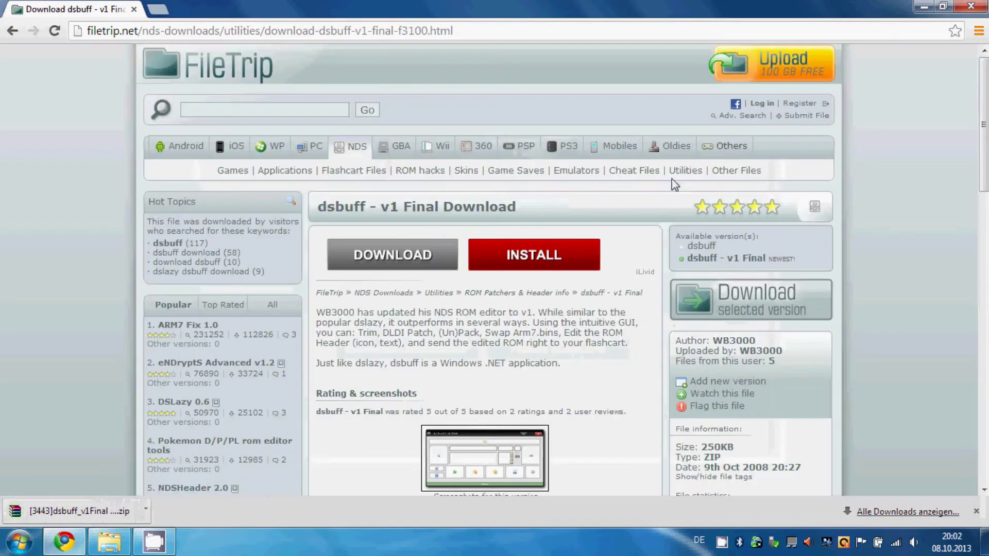
# Extract dsbuff.exe and dsbuff.exe.config from the downloaded archive to the desktop and close the archive.
pyautogui.click(103, 513)
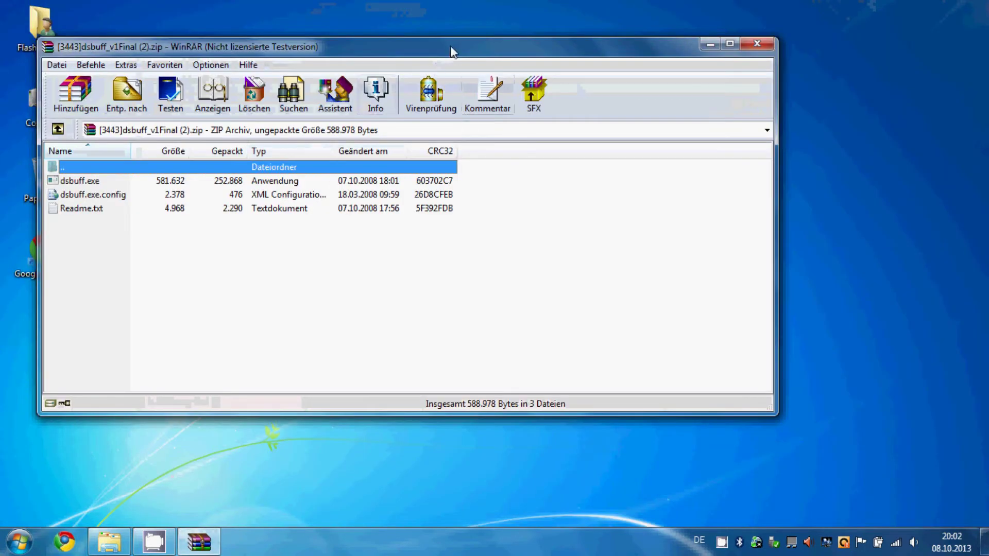
pyautogui.moveTo(452, 51); pyautogui.dragTo(988, 52)
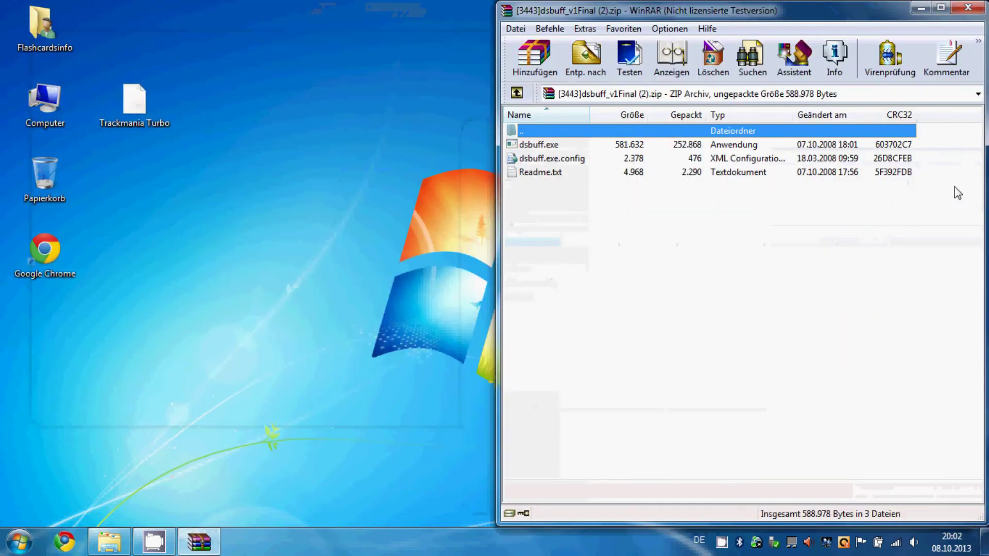
pyautogui.moveTo(921, 147); pyautogui.dragTo(384, 178)
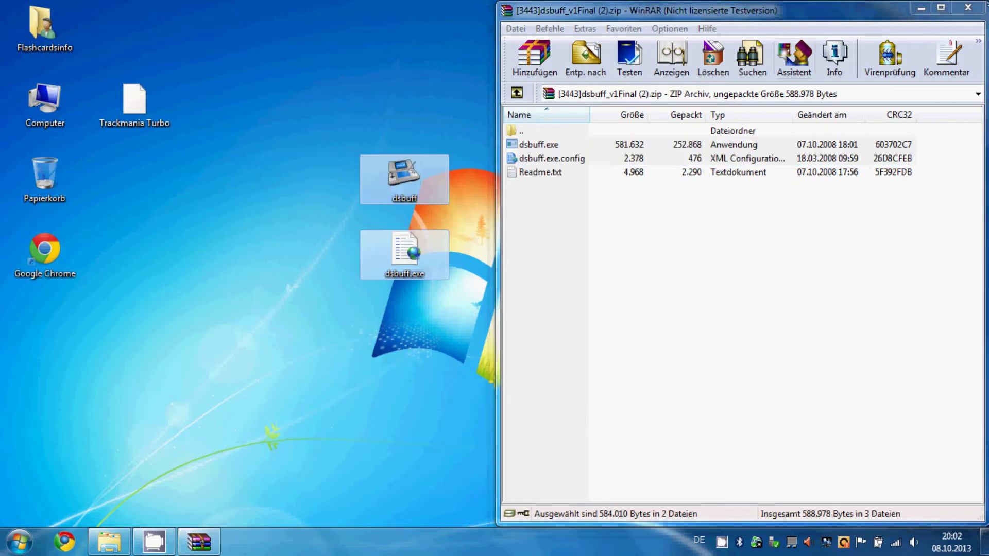
pyautogui.click(968, 7)
# Launch dsbuff from the desktop and load the Trackmania Turbo NDS file.
pyautogui.click(398, 172)
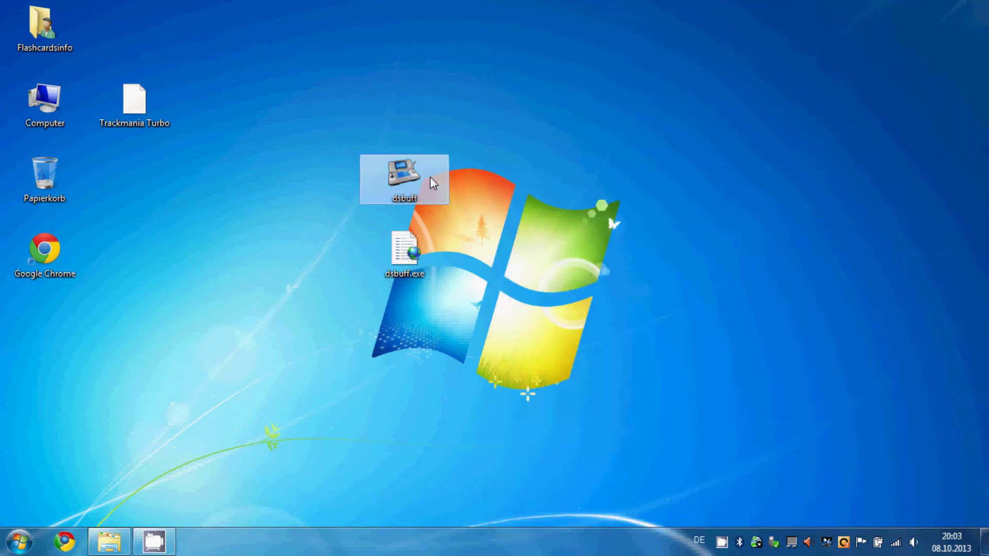
pyautogui.press('Return')
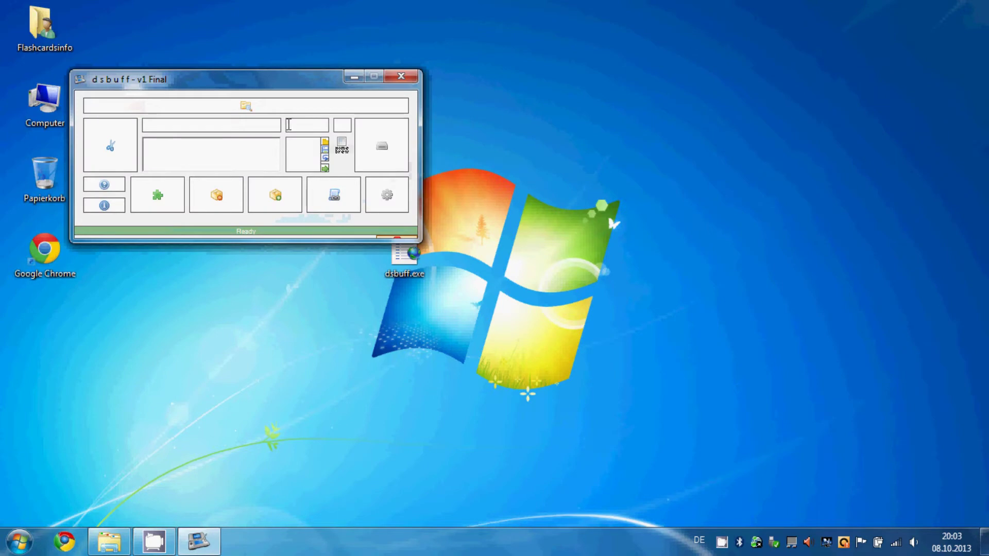
pyautogui.click(273, 112)
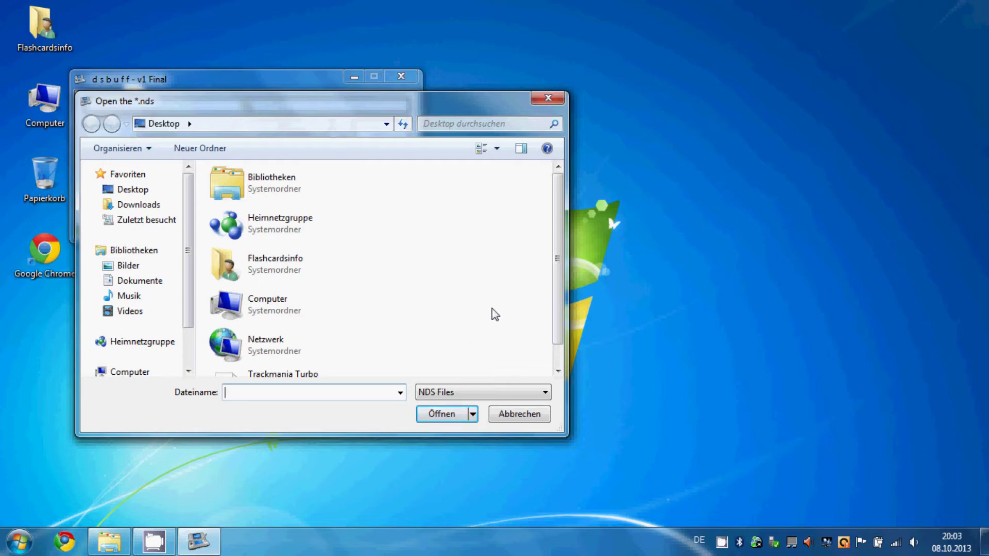
pyautogui.scroll(-1, 490, 315)
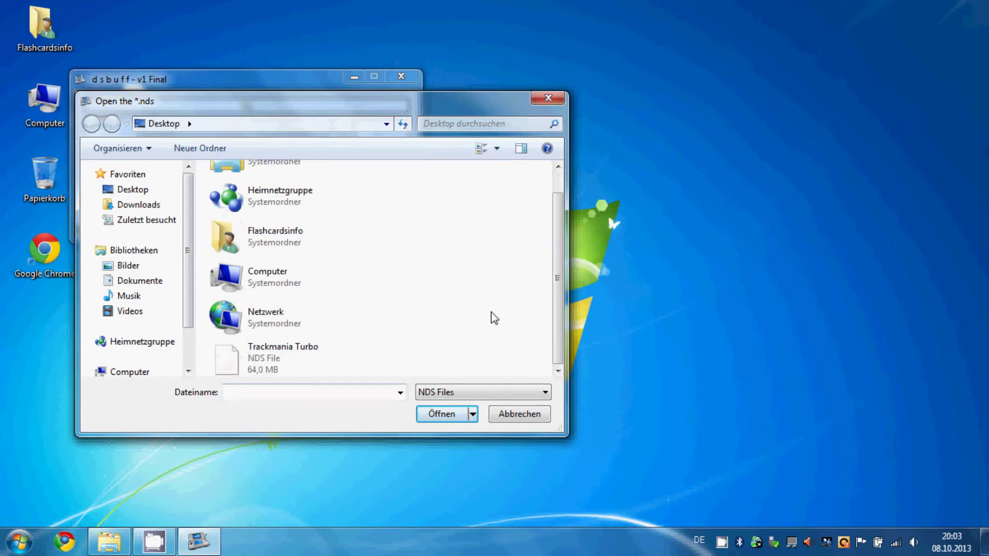
pyautogui.doubleClick(317, 356)
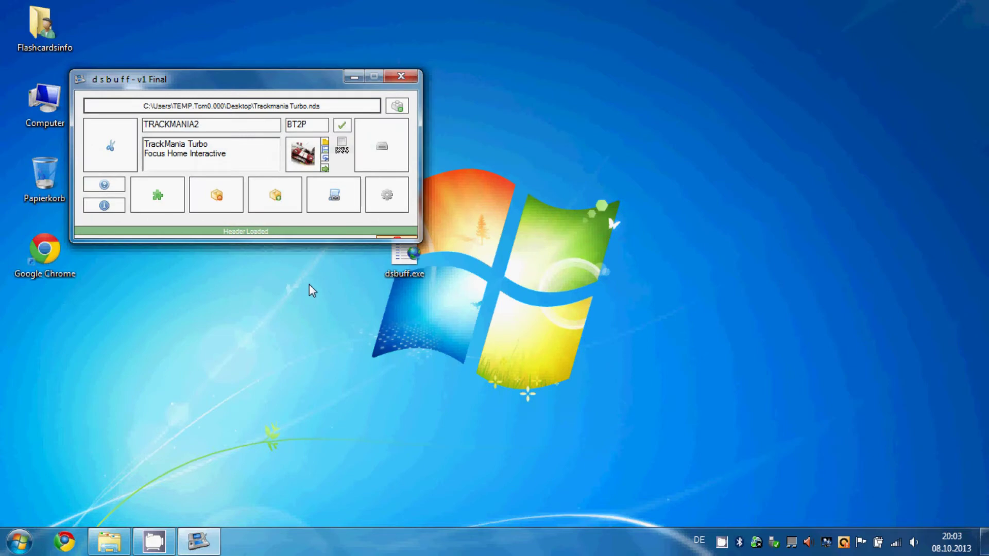
# Start unpacking the loaded ROM and set the Desktop as the target directory.
pyautogui.click(233, 204)
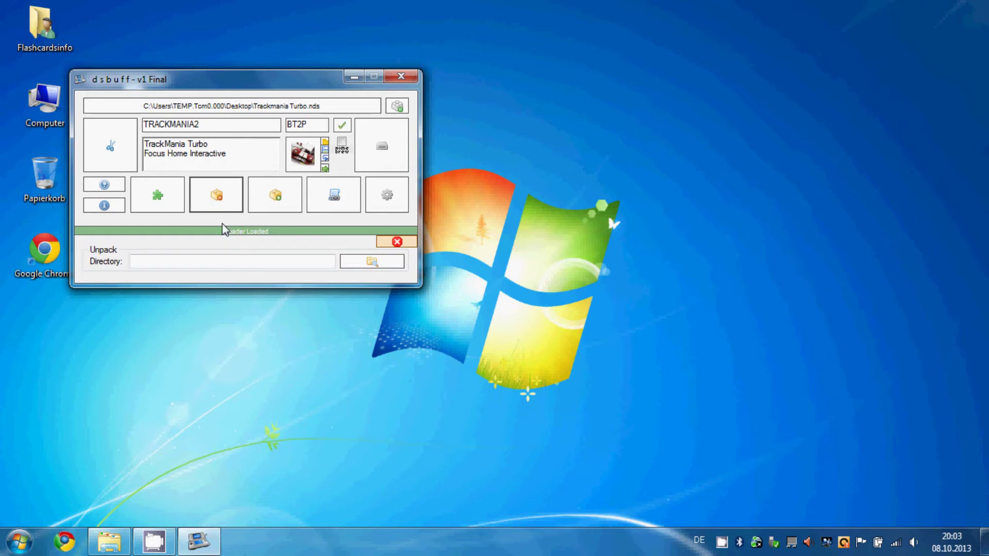
pyautogui.click(366, 261)
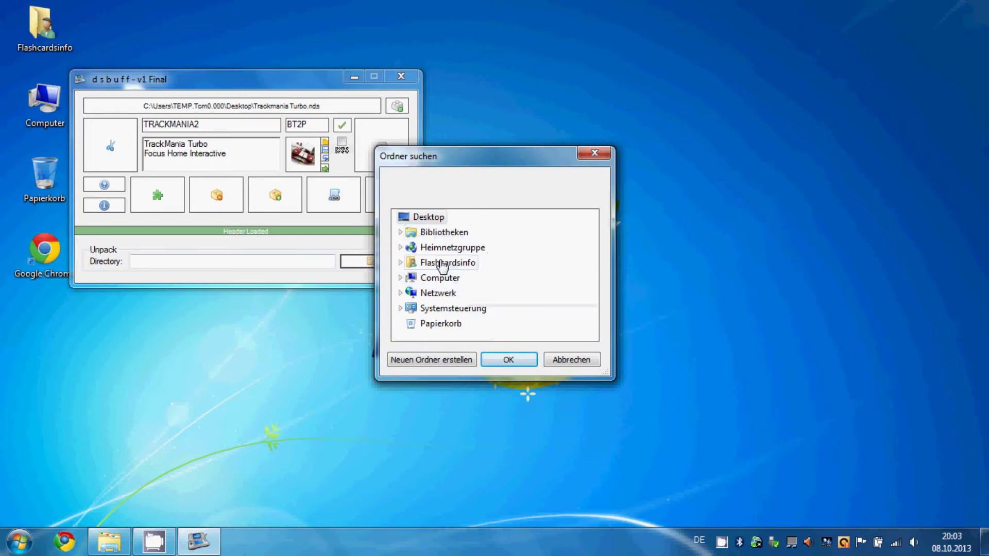
pyautogui.click(499, 359)
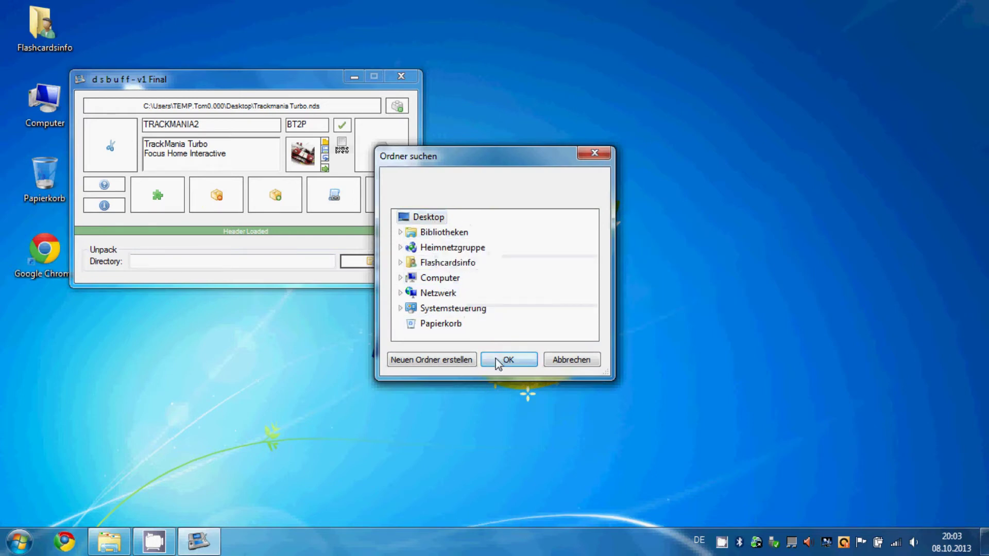
# Unpack only the Arm7 part of the ROM with Unpack Checked and close the resulting Desktop folder window.
pyautogui.click(140, 297)
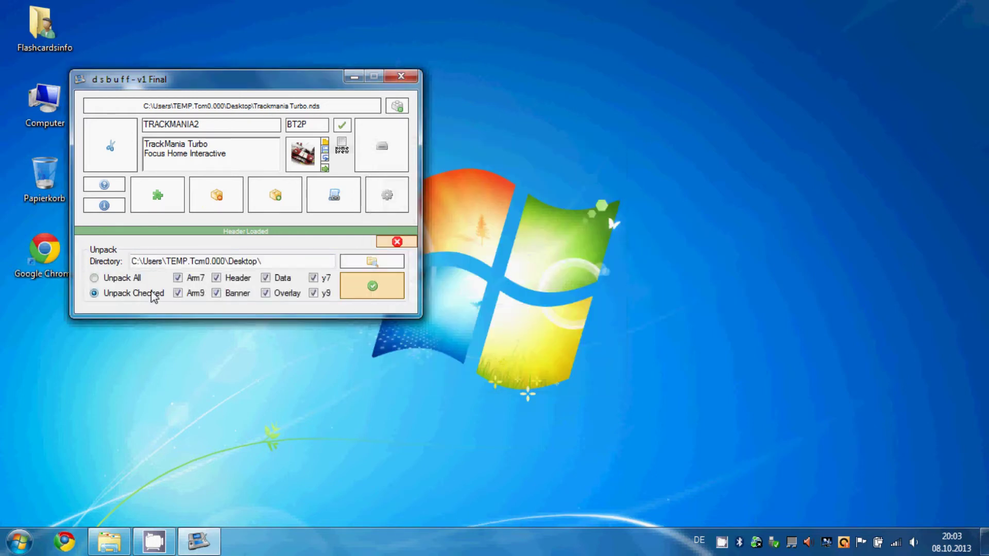
pyautogui.click(178, 294)
pyautogui.click(216, 293)
pyautogui.click(216, 278)
pyautogui.click(265, 278)
pyautogui.click(283, 293)
pyautogui.click(313, 278)
pyautogui.click(313, 293)
pyautogui.click(371, 285)
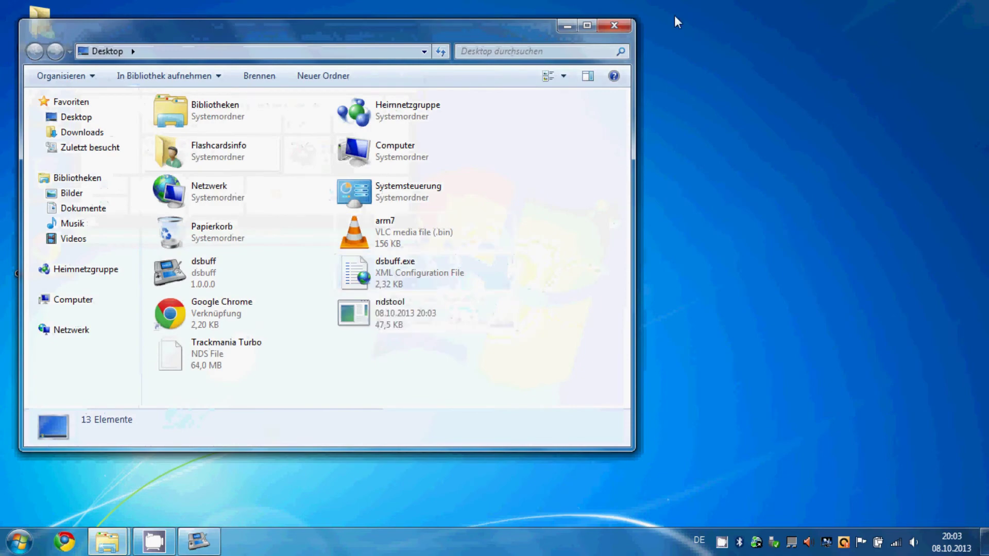
pyautogui.moveTo(500, 42); pyautogui.dragTo(988, 30)
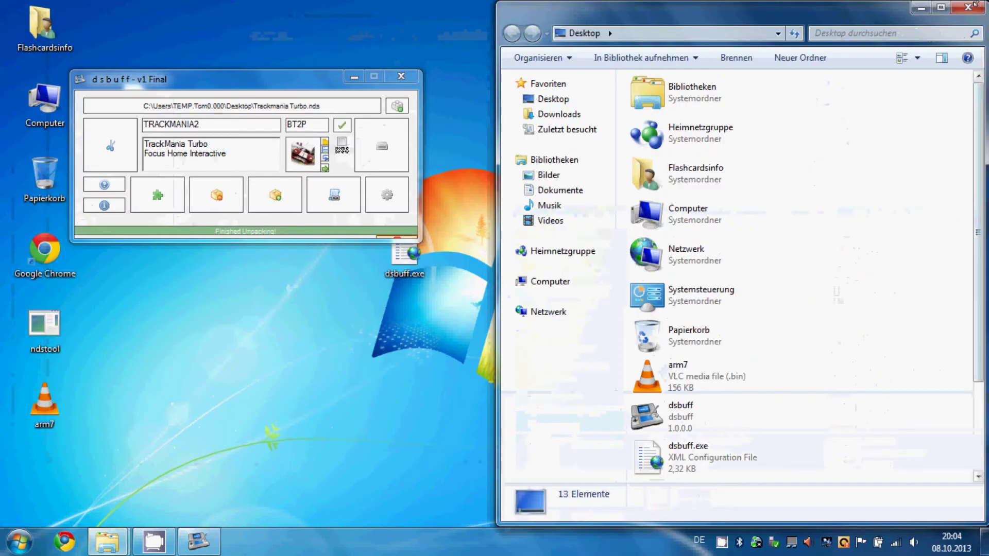
pyautogui.click(971, 10)
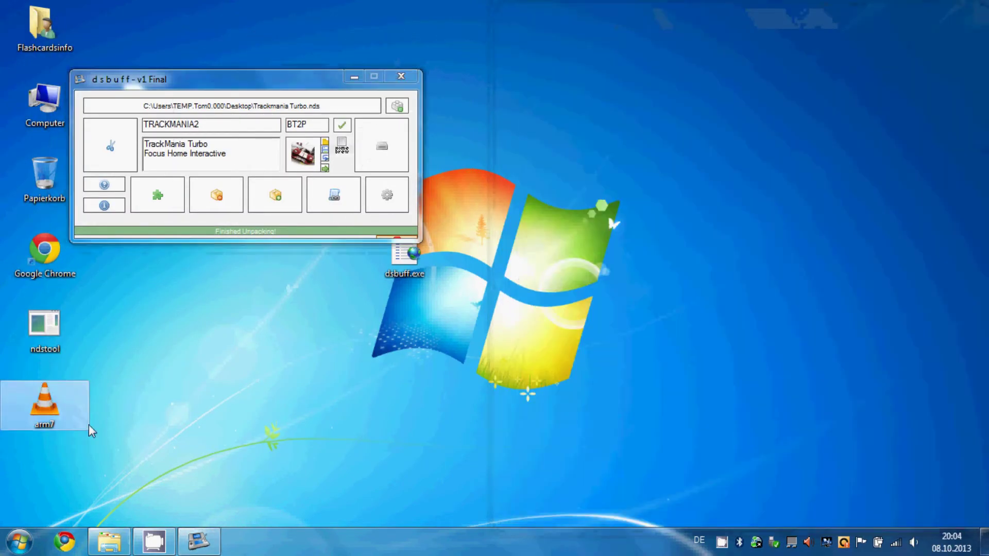
# Delete the unpacked arm7 file from the desktop.
pyautogui.moveTo(45, 412)
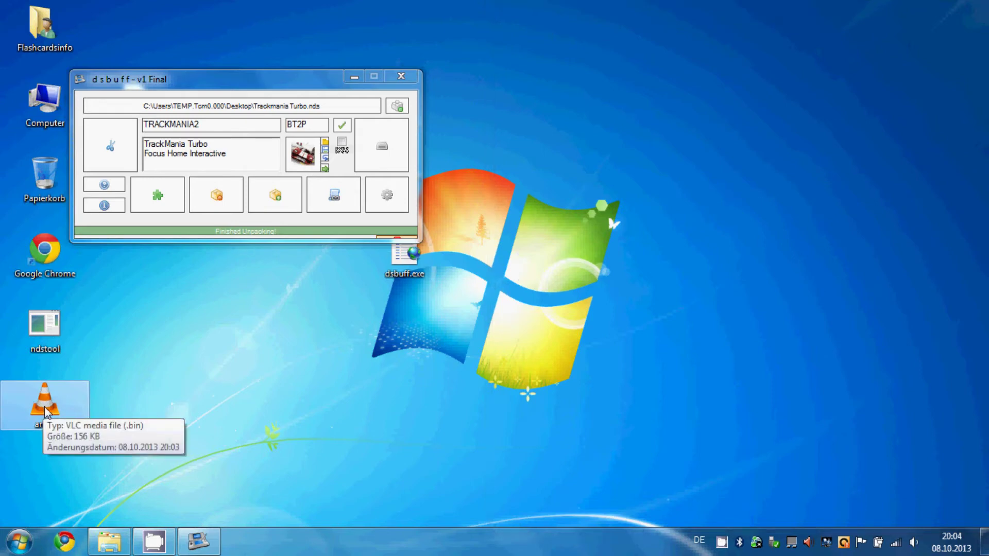
pyautogui.press('Delete')
pyautogui.press('Return')
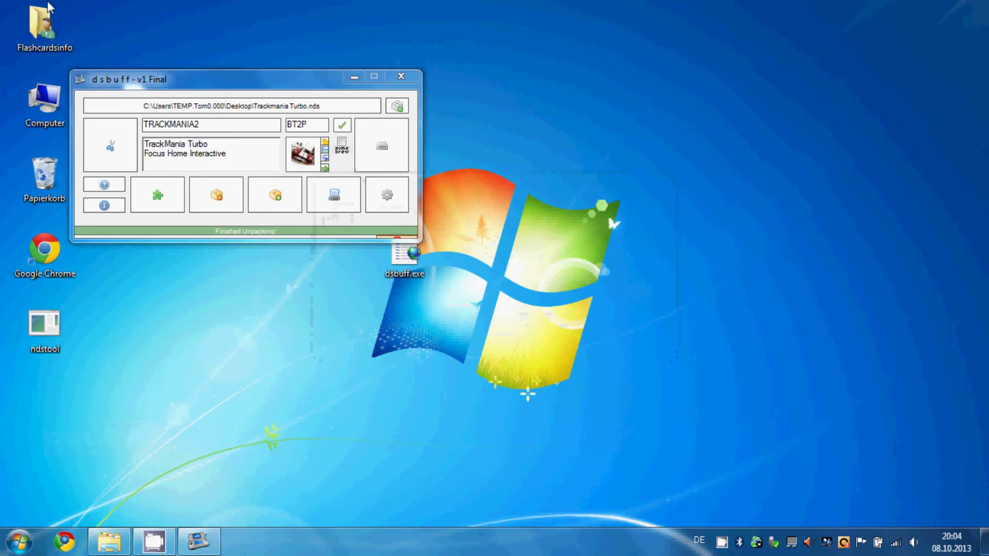
# Open the Flashcardsinfo folder containing the replacement arm7 file and place its window beside dsbuff.
pyautogui.doubleClick(45, 29)
pyautogui.click(430, 183)
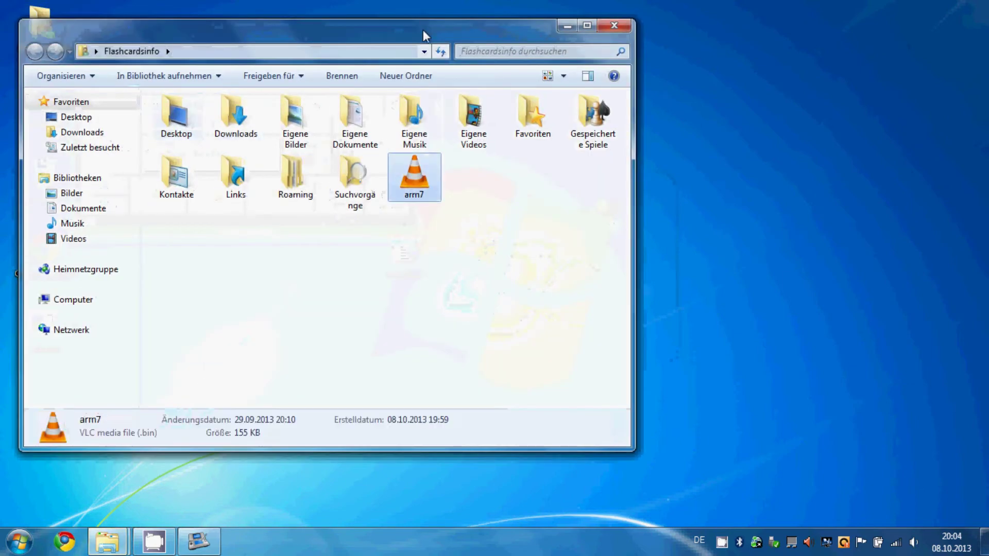
pyautogui.moveTo(424, 33); pyautogui.dragTo(982, 188)
pyautogui.moveTo(982, 126); pyautogui.dragTo(982, 127)
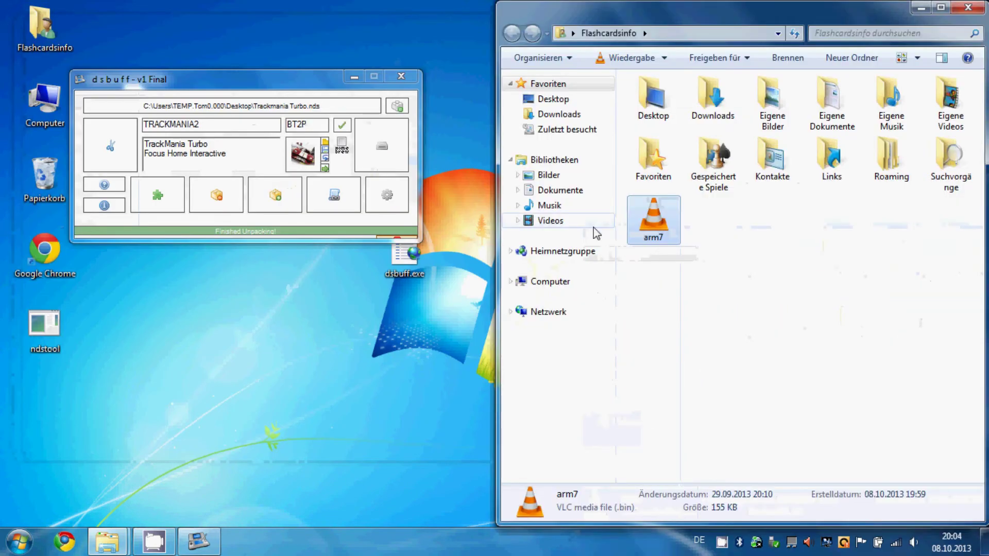
pyautogui.click(260, 92)
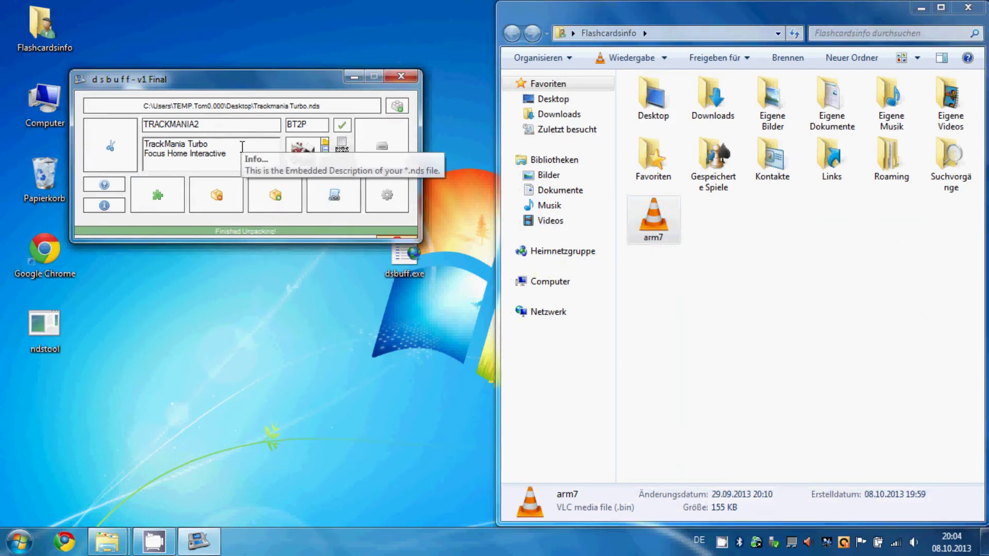
pyautogui.click(702, 276)
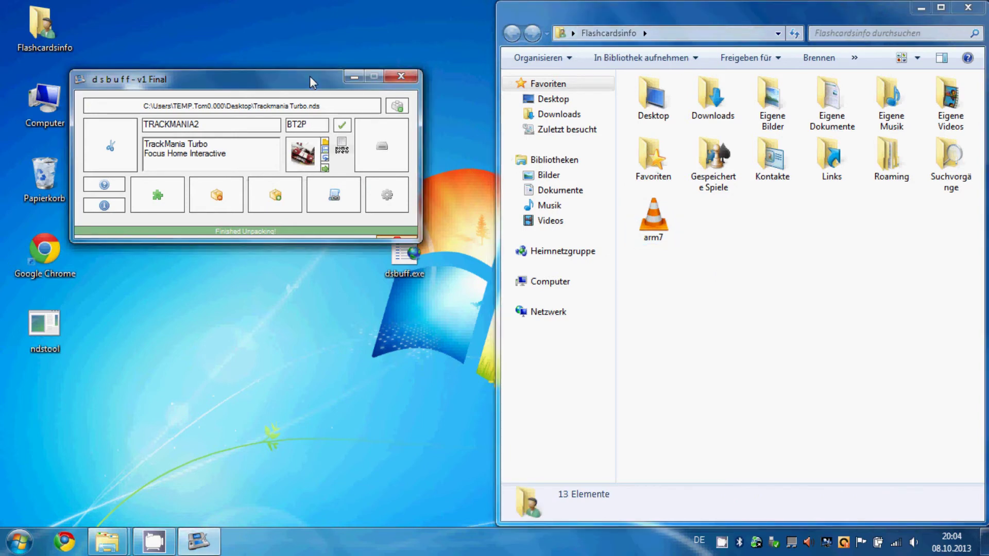
# Swap the ROM's Arm7 in dsbuff with the arm7.bin file from the Flashcardsinfo folder.
pyautogui.click(331, 198)
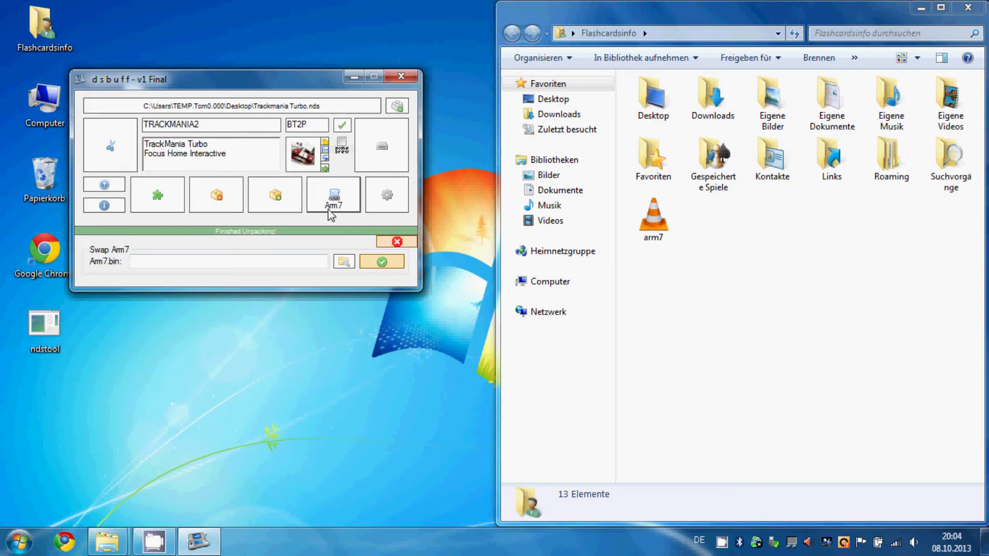
pyautogui.click(344, 260)
pyautogui.doubleClick(303, 262)
pyautogui.doubleClick(252, 327)
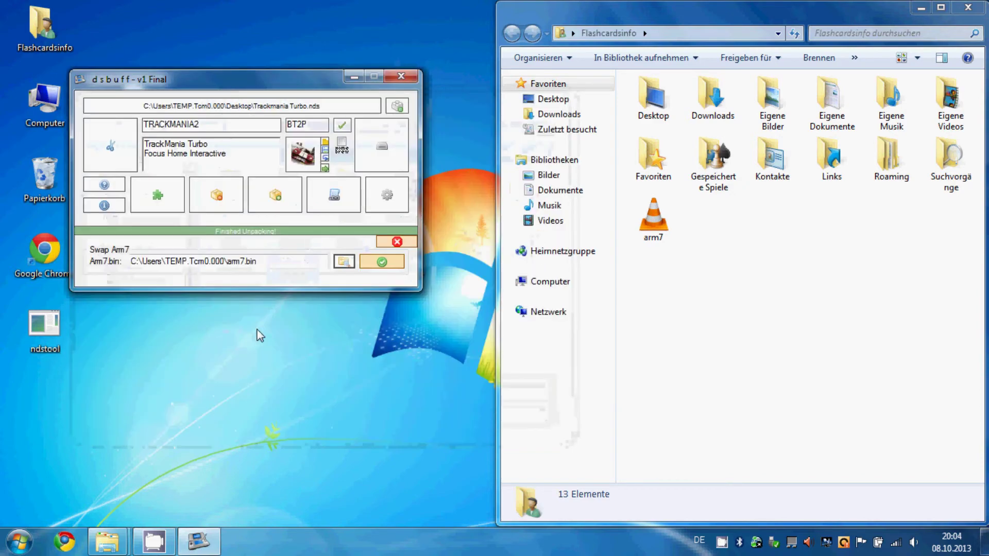
pyautogui.click(382, 262)
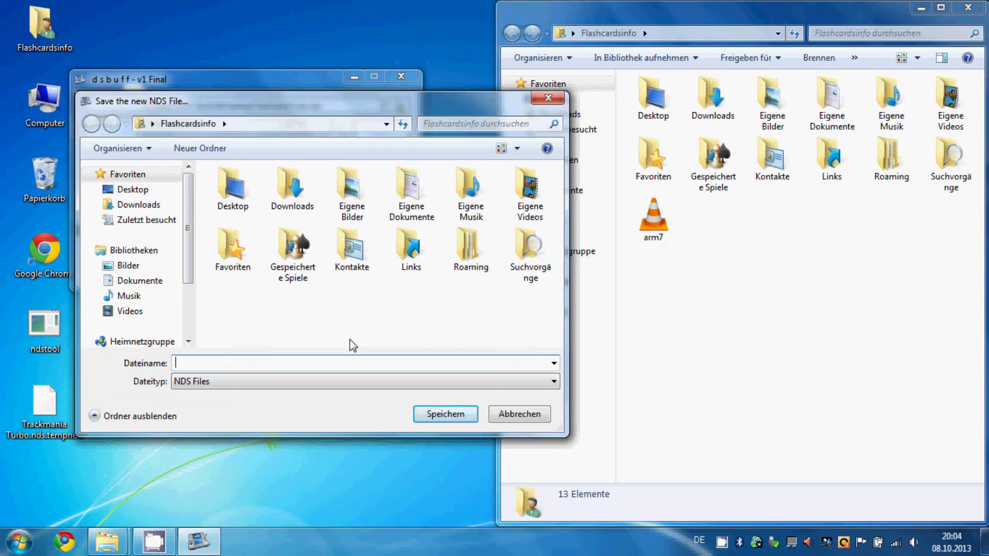
# Save the patched NDS file as TM and move it from the Flashcardsinfo folder to the desktop.
pyautogui.write('M')
pyautogui.click(449, 415)
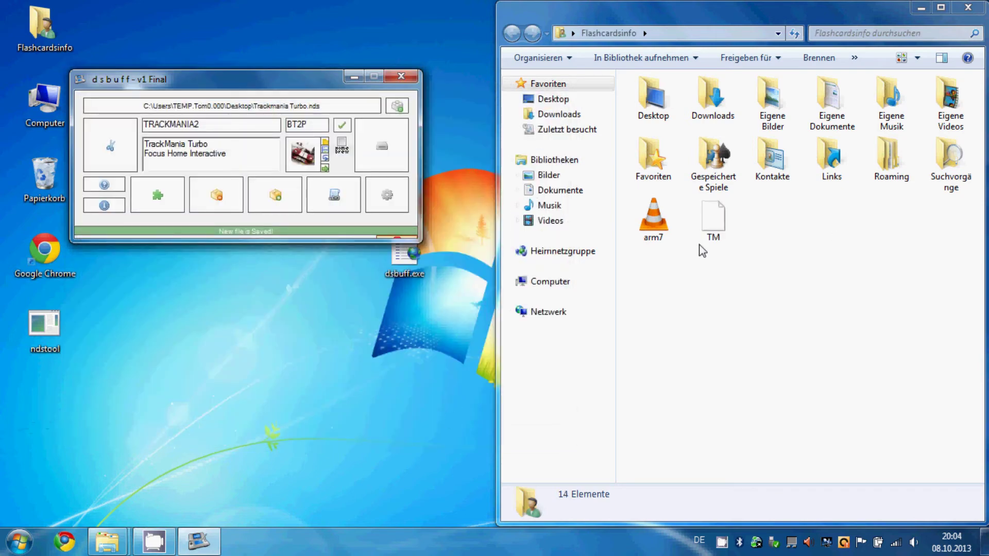
pyautogui.click(715, 219)
pyautogui.moveTo(711, 218); pyautogui.dragTo(222, 335)
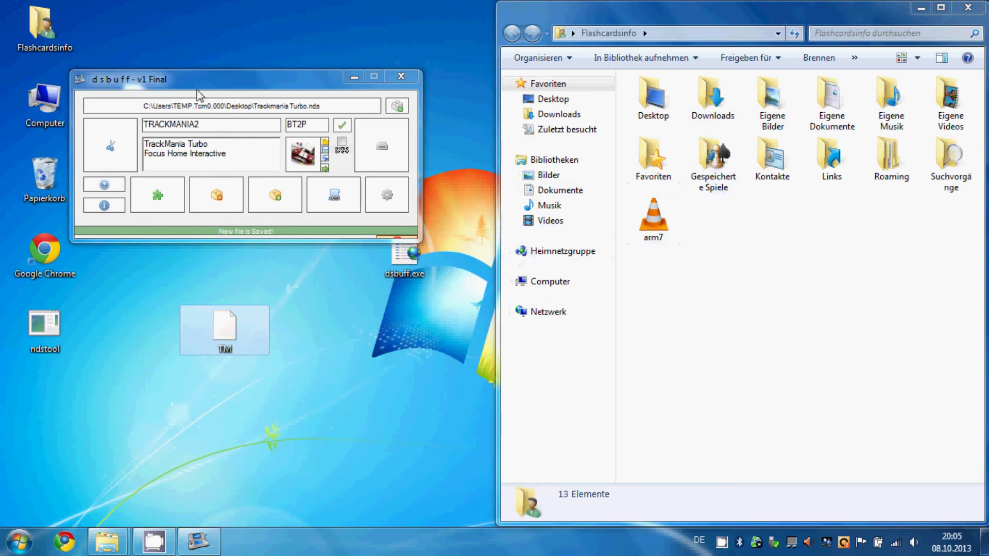
# Open the flashcard drive DSX (G:) and copy the TM file from the desktop into its root folder.
pyautogui.click(672, 232)
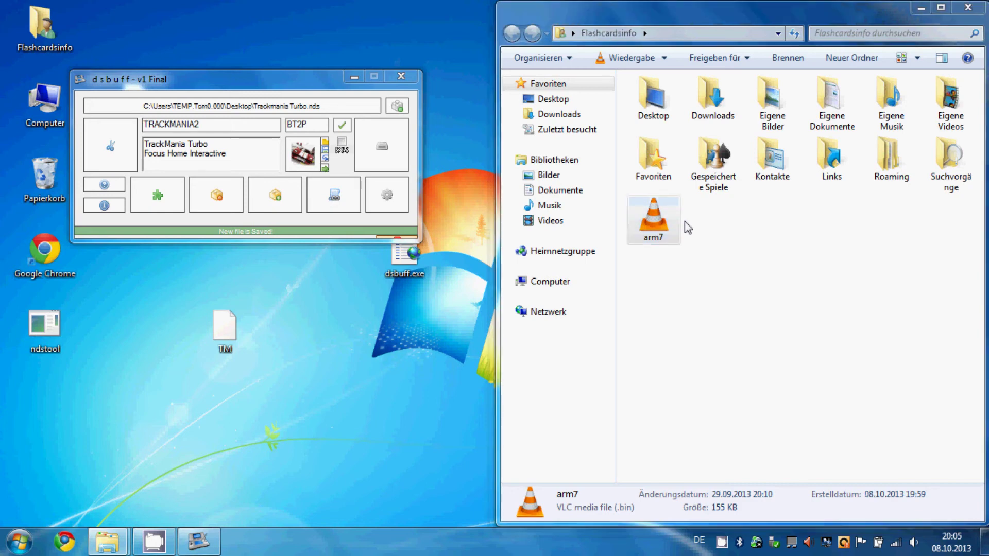
pyautogui.click(517, 358)
pyautogui.moveTo(478, 56); pyautogui.dragTo(986, 206)
pyautogui.moveTo(223, 336); pyautogui.dragTo(836, 318)
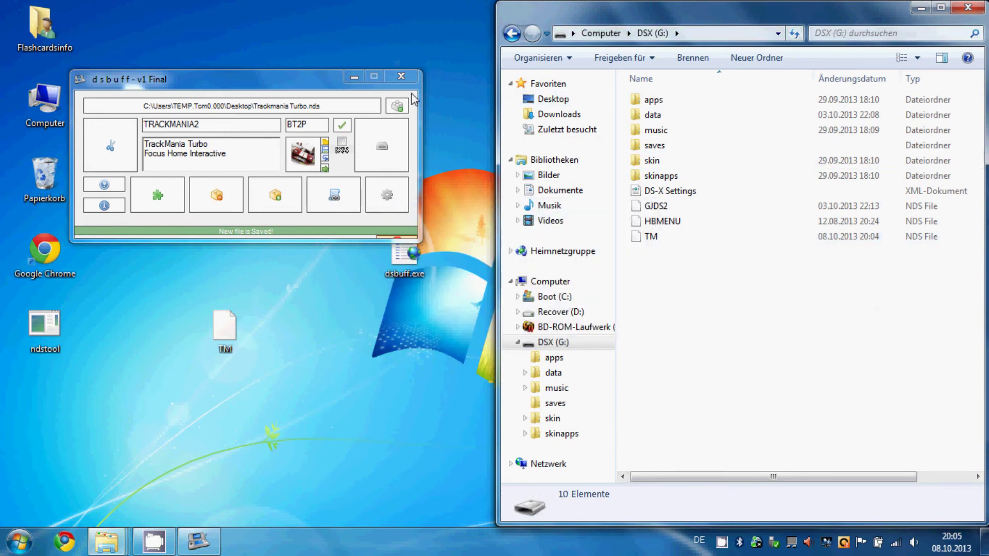
# Close dsbuff and both open folder windows.
pyautogui.click(401, 76)
pyautogui.click(969, 7)
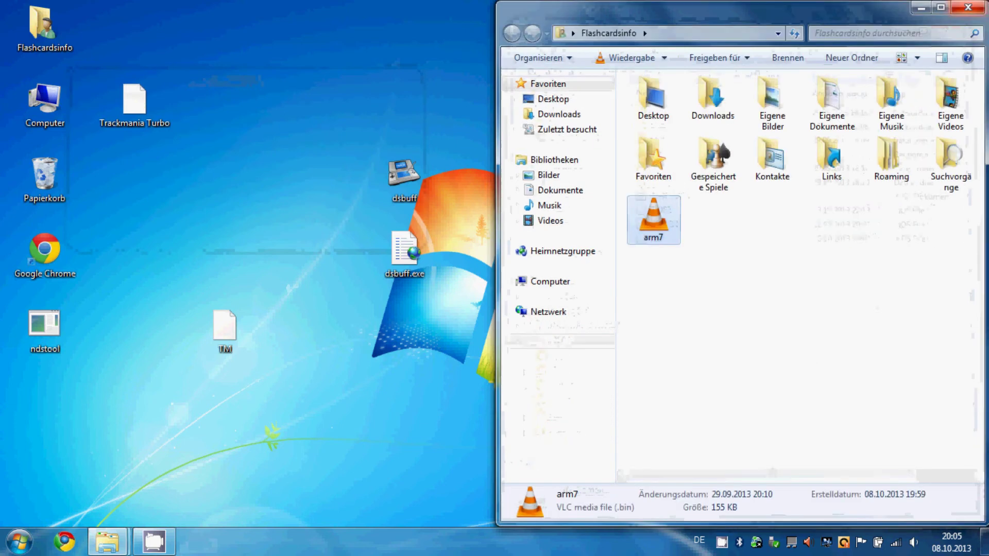
pyautogui.click(969, 7)
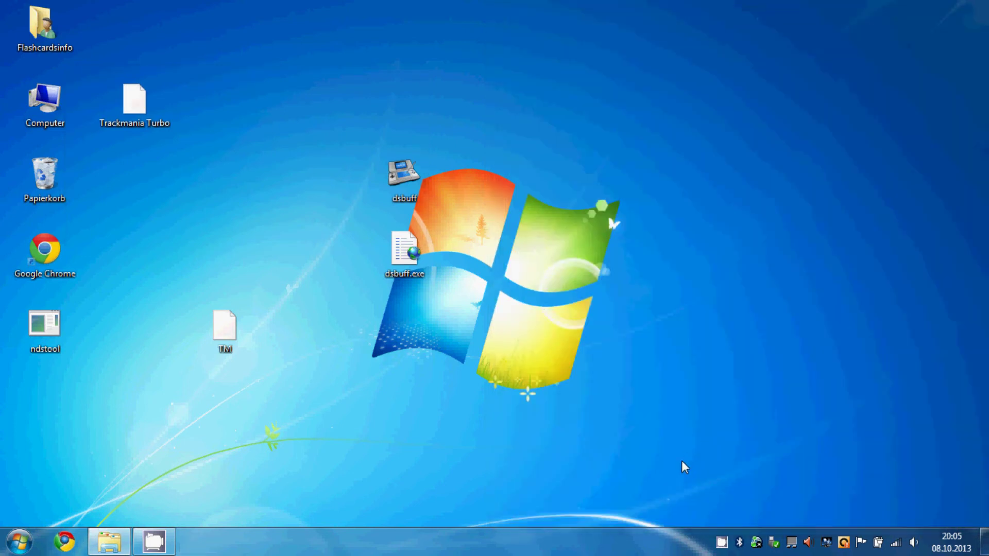
# Safely eject the DS-Xtreme flashcard from the computer.
pyautogui.click(776, 544)
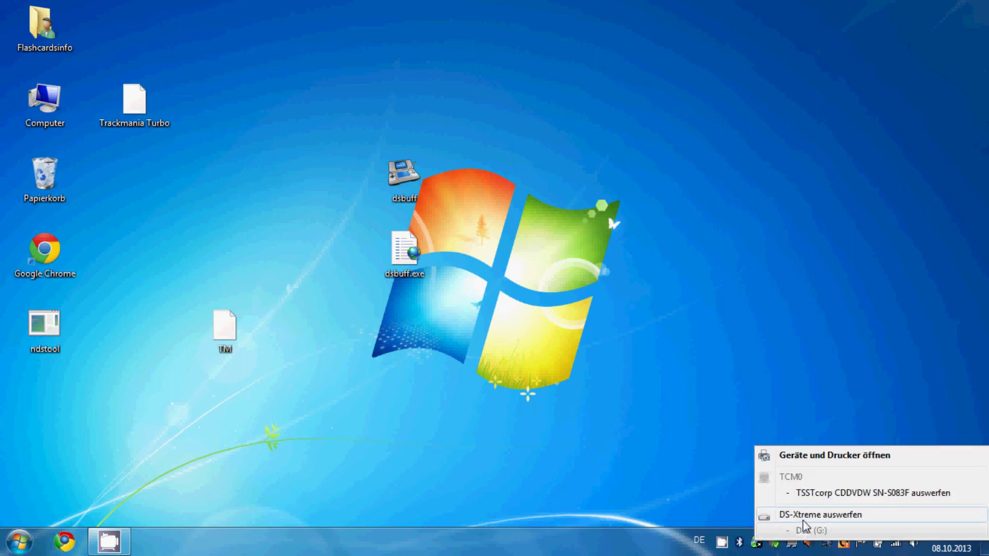
pyautogui.click(804, 519)
pyautogui.click(944, 485)
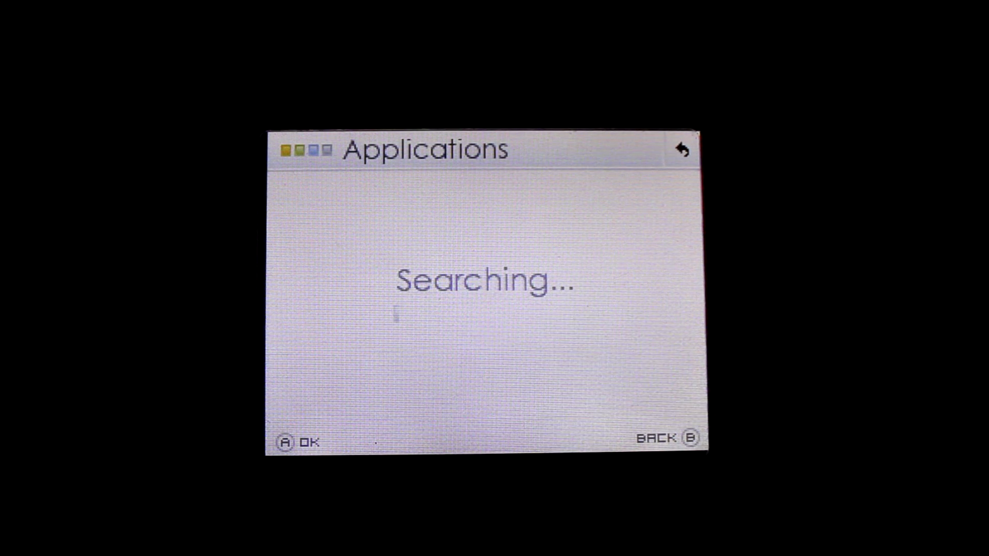
pyautogui.press('Down')
pyautogui.press('Down')
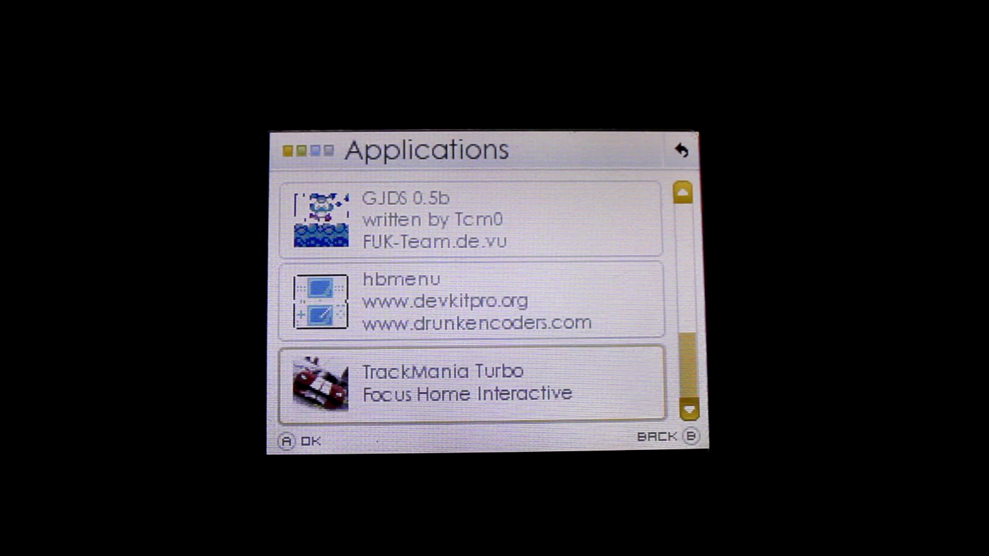
pyautogui.press('a')
pyautogui.press('a')
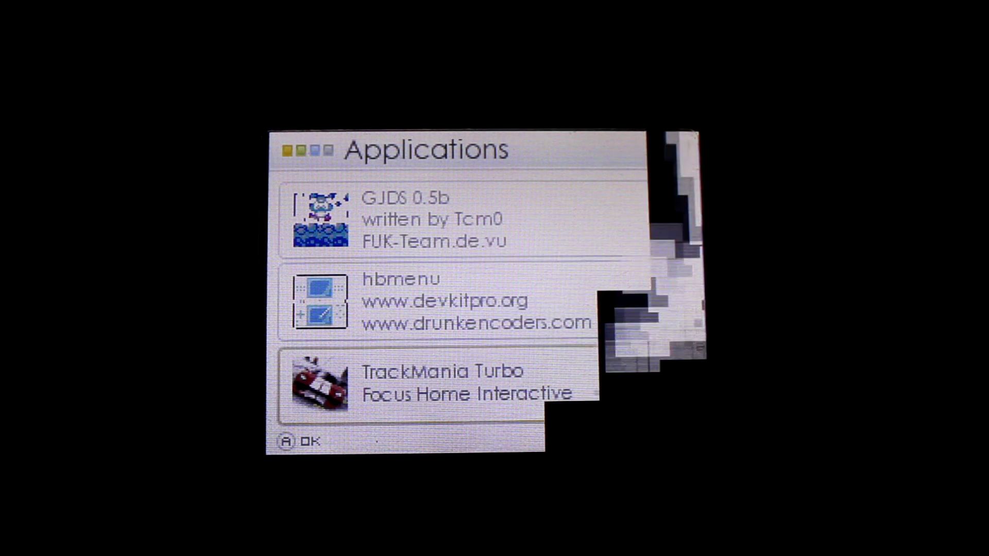